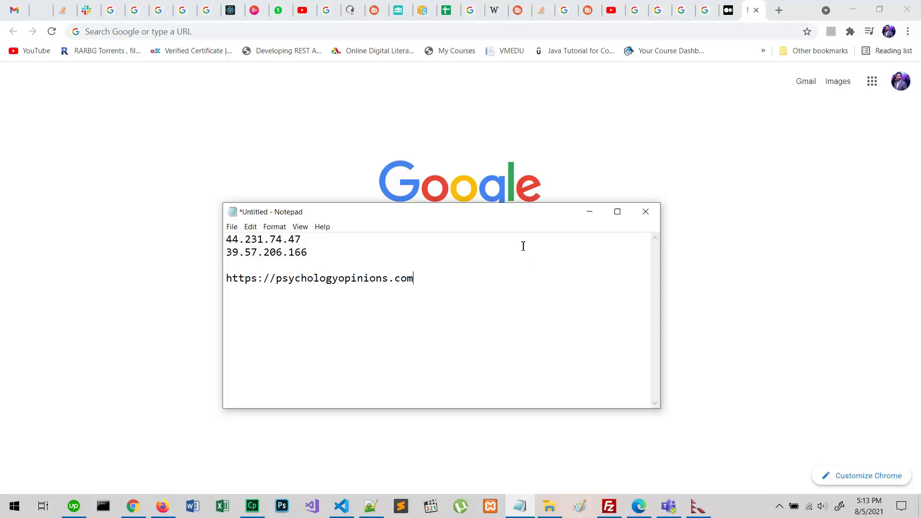
# Go to analytics.google.com, keep the PsychologyOpinions.com property selected, and open Admin.
pyautogui.click(522, 36)
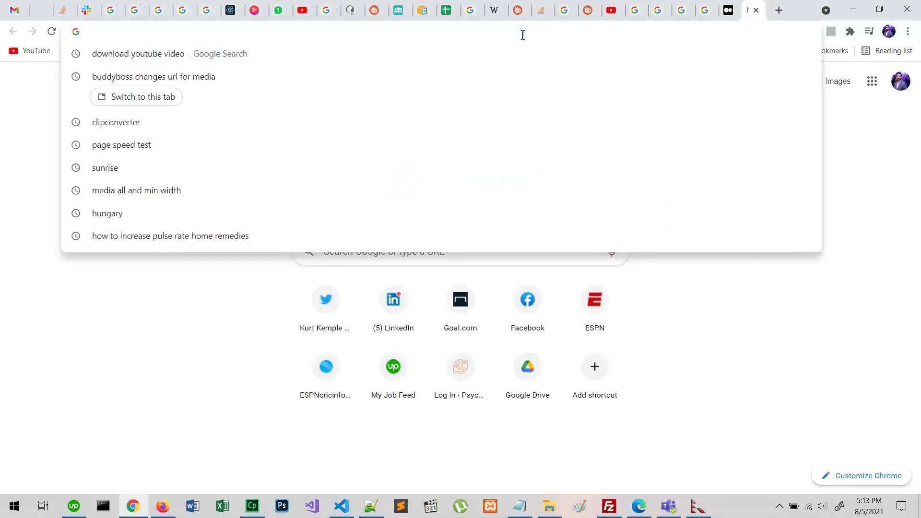
pyautogui.write('analy')
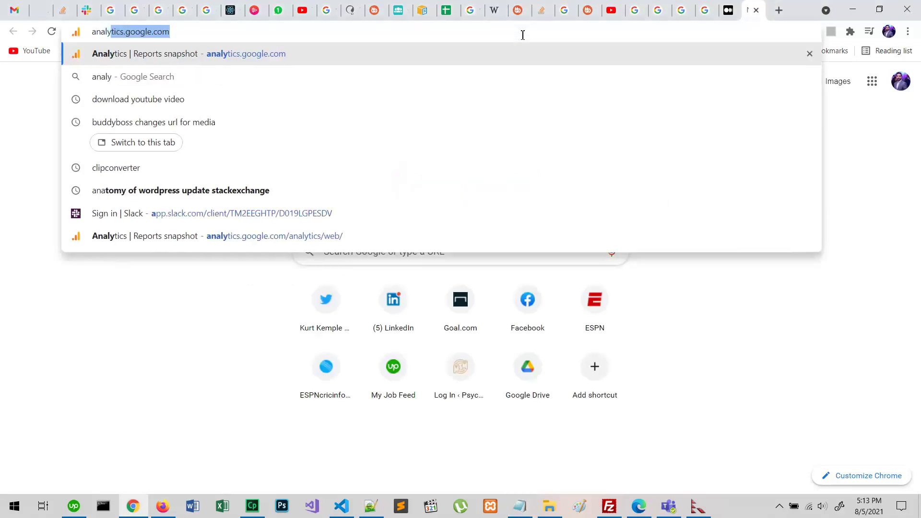
pyautogui.press('Return')
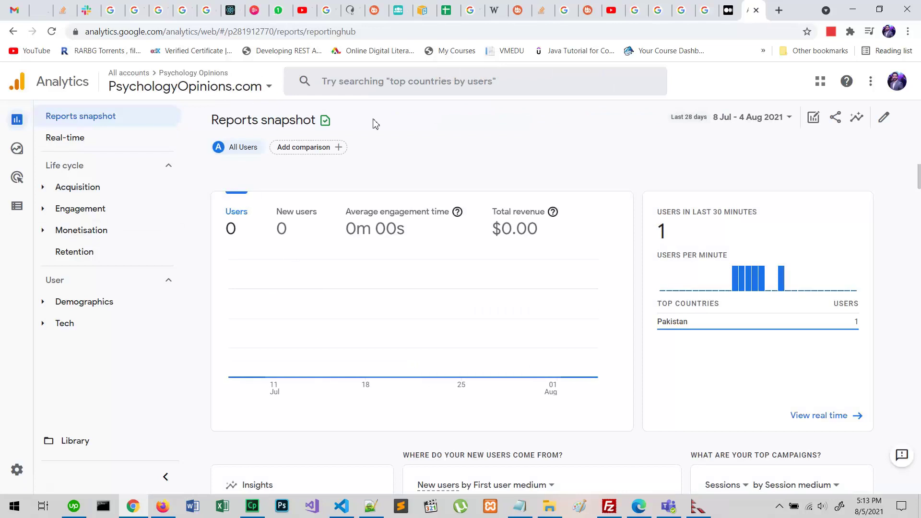
pyautogui.click(214, 88)
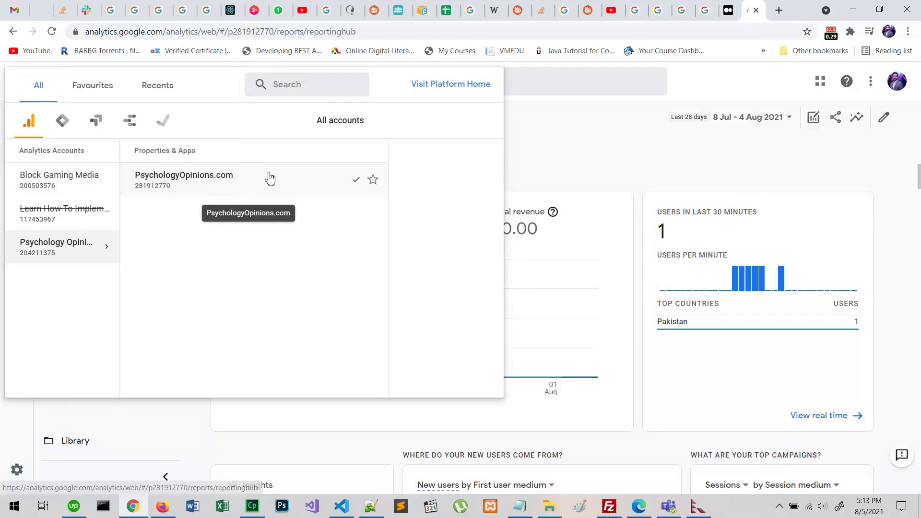
pyautogui.click(598, 152)
pyautogui.moveTo(16, 288)
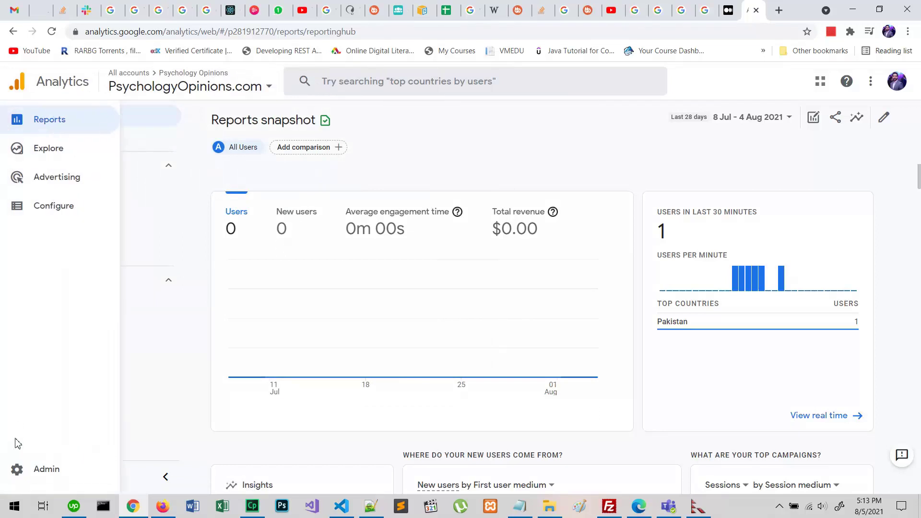
pyautogui.click(43, 473)
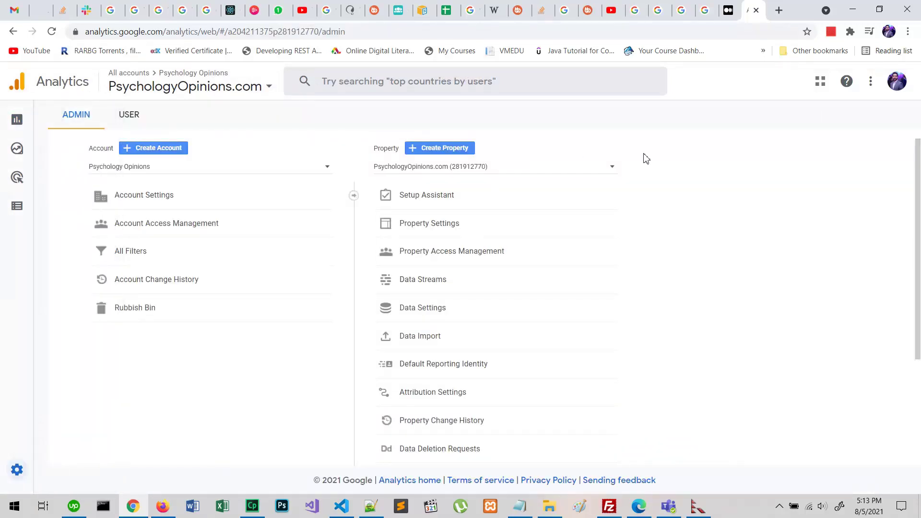
# Open the Psychology Opinions web stream under Data Streams and scroll to its additional settings.
pyautogui.click(440, 288)
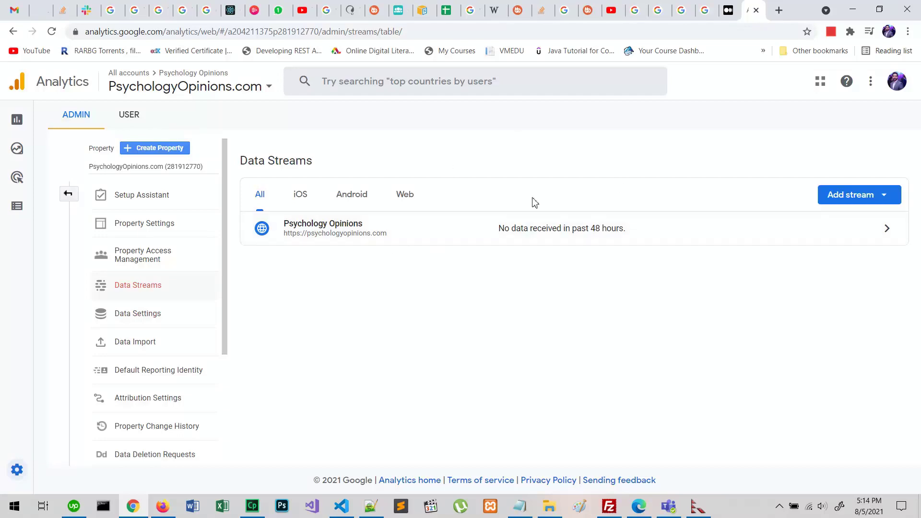
pyautogui.click(434, 240)
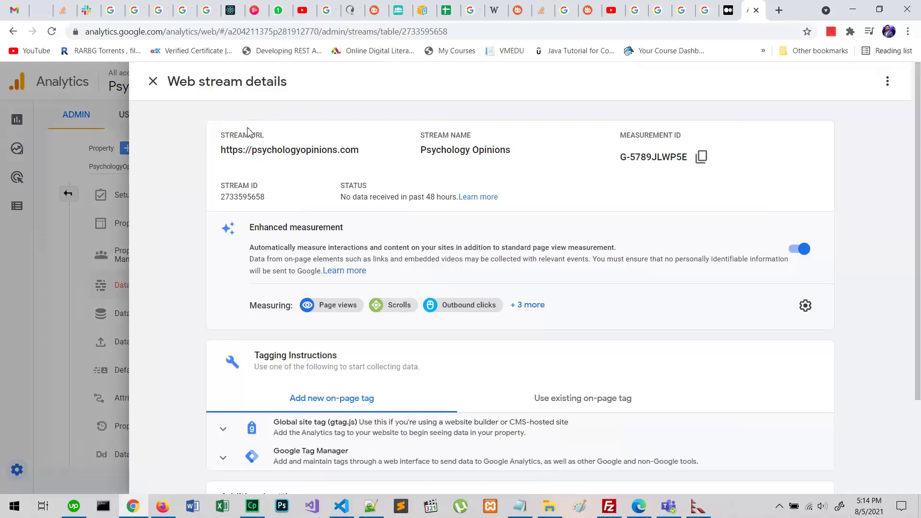
pyautogui.scroll(-2, 465, 168)
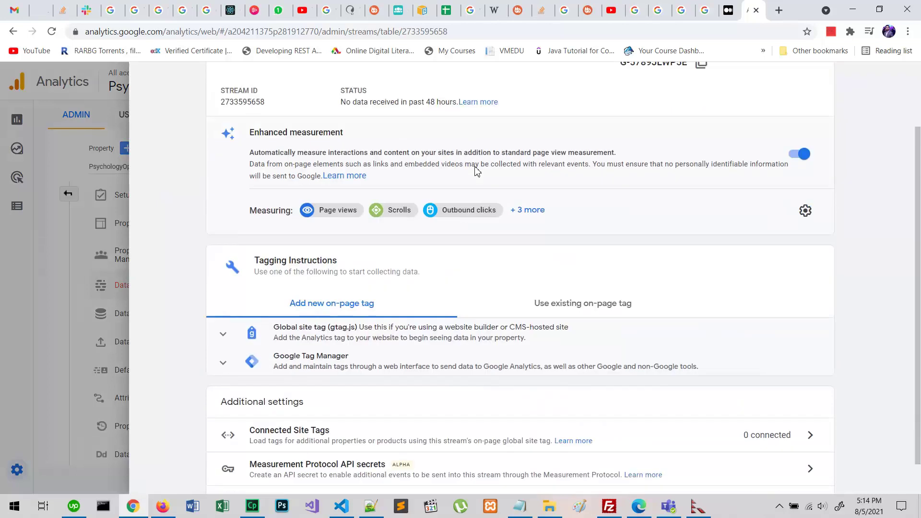
pyautogui.scroll(3, 451, 134)
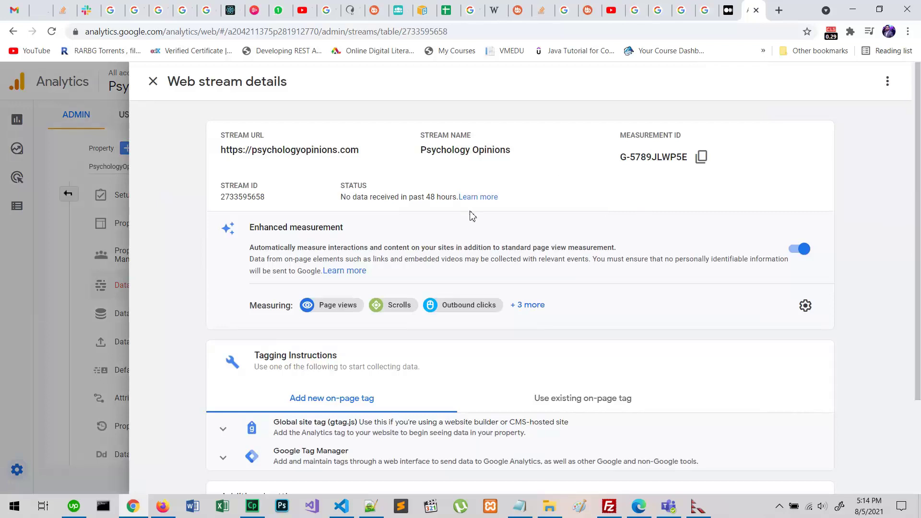
pyautogui.scroll(-3, 546, 186)
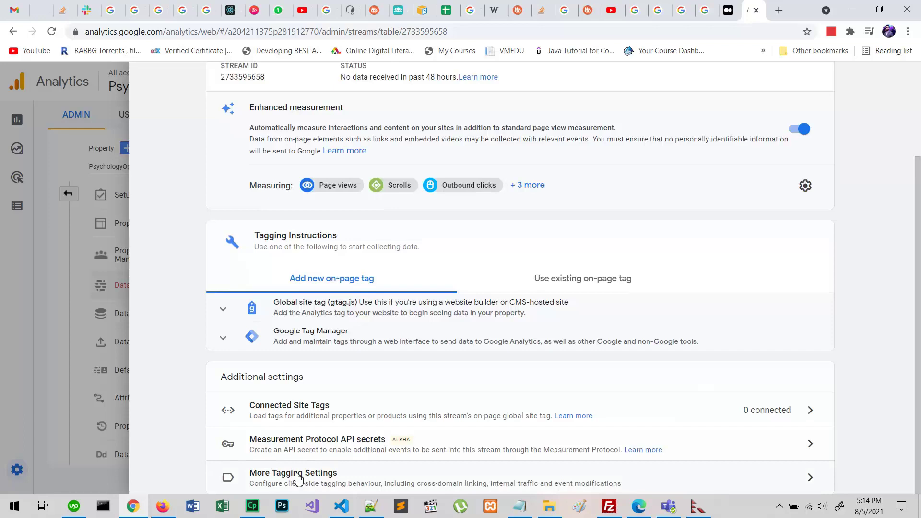
# Start a new rule from More tagging settings > Define internal traffic > Create.
pyautogui.click(412, 477)
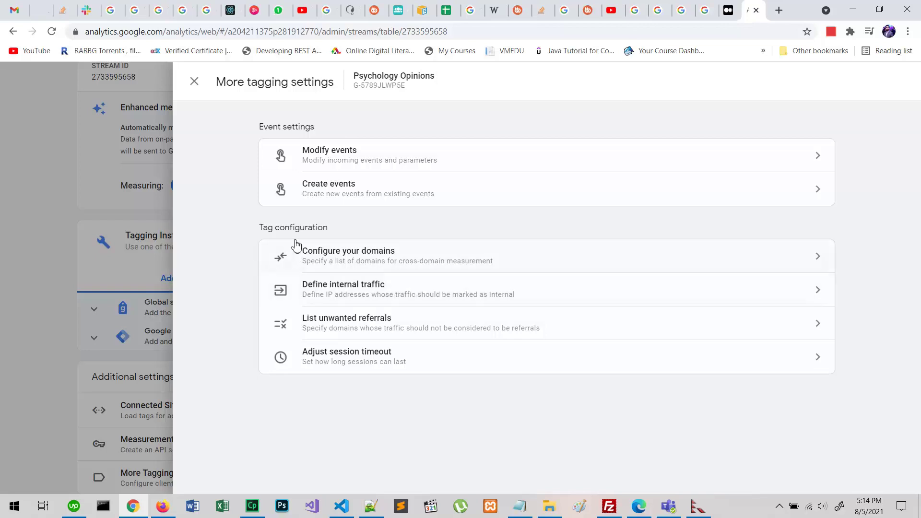
pyautogui.click(375, 290)
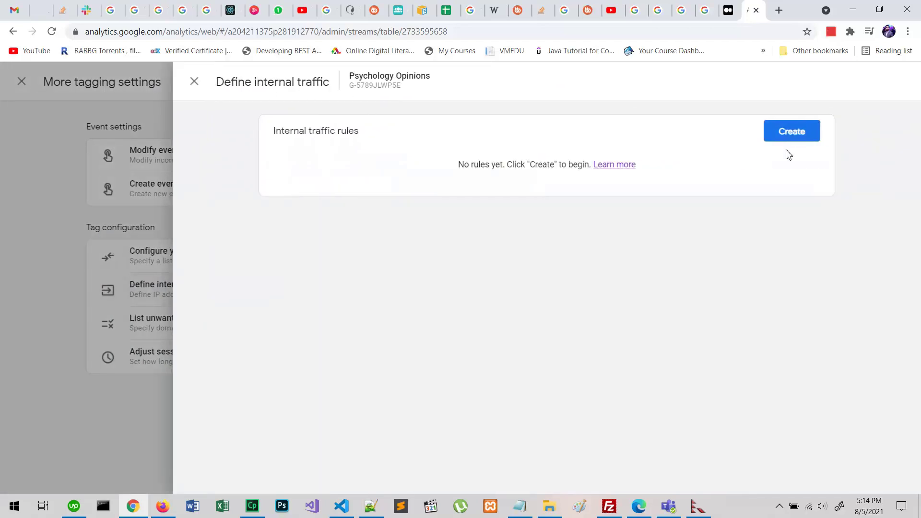
pyautogui.click(789, 140)
pyautogui.click(799, 144)
pyautogui.click(408, 233)
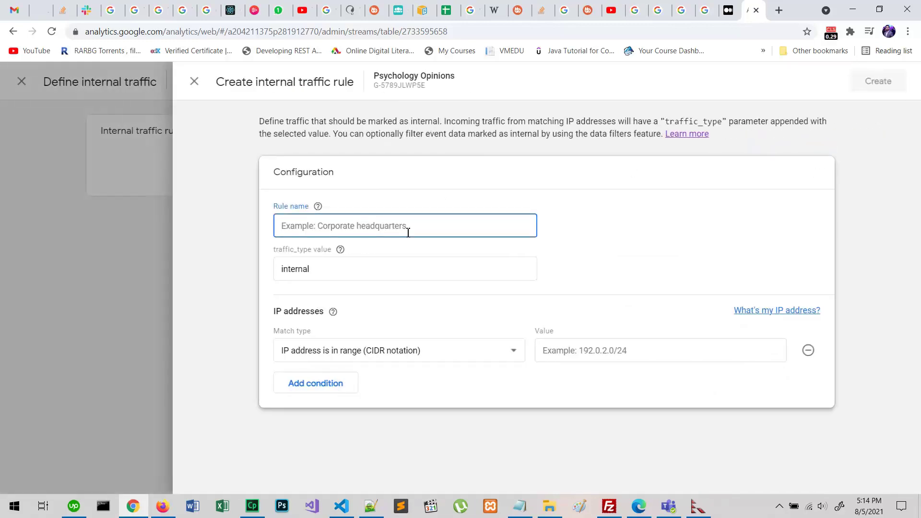
# Name the internal traffic rule 'My Personal IPs'.
pyautogui.write('My Internal Traffic')
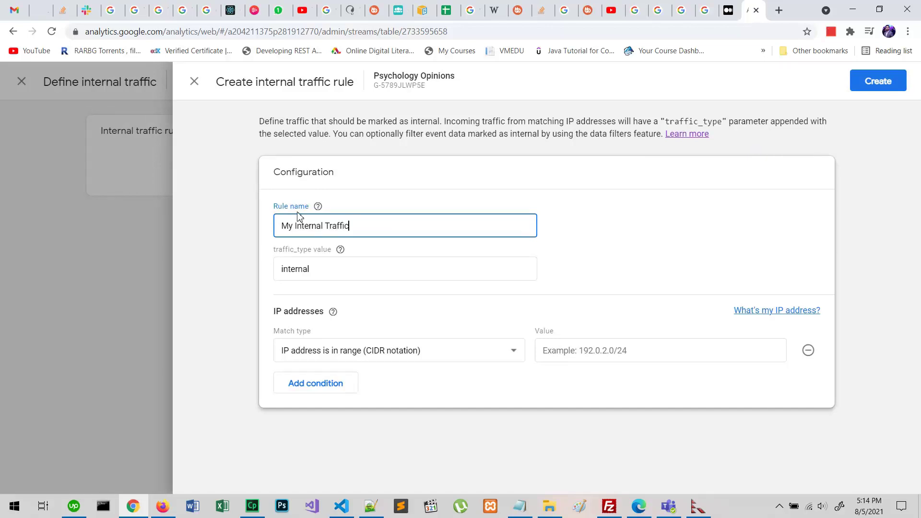
pyautogui.doubleClick(300, 224)
pyautogui.write('Persona')
pyautogui.write('l')
pyautogui.hotkey('ctrl', 'shift', 'Right')
pyautogui.write('IP')
pyautogui.write('s')
# Copy the first IP address 44.231.74.47 from the Notepad notes.
pyautogui.click(338, 279)
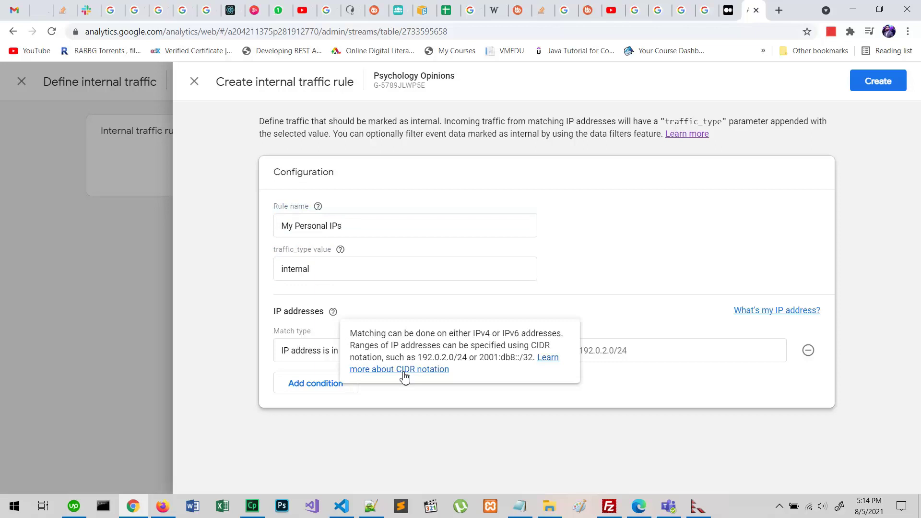
pyautogui.click(333, 311)
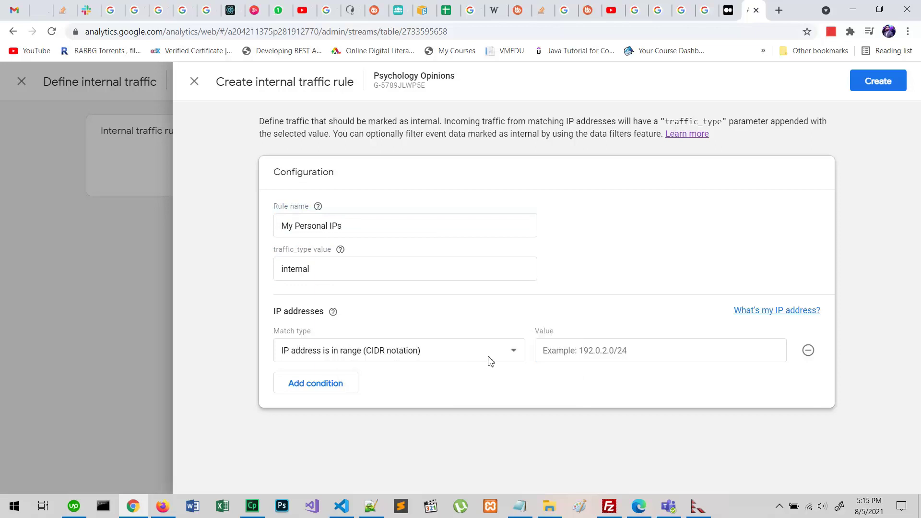
pyautogui.click(521, 506)
pyautogui.click(305, 241)
pyautogui.moveTo(308, 240); pyautogui.dragTo(211, 239)
pyautogui.hotkey('ctrl', 'c')
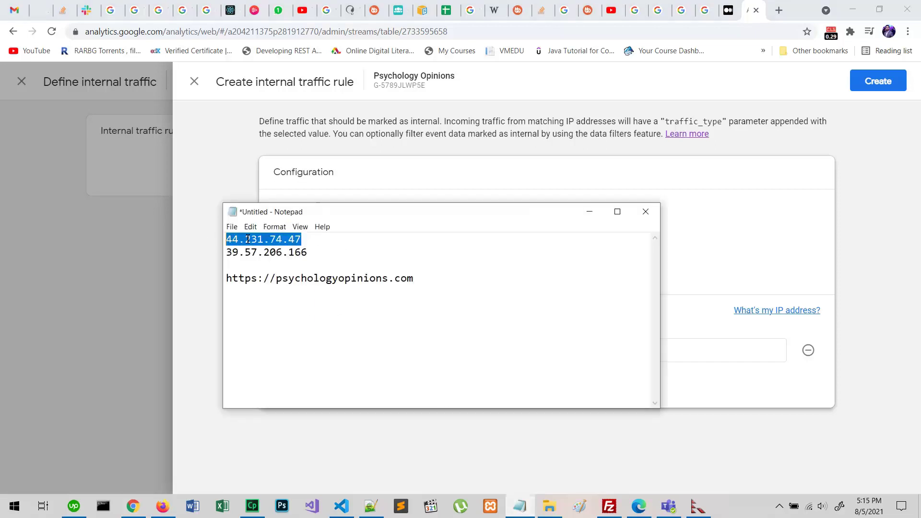
pyautogui.click(590, 212)
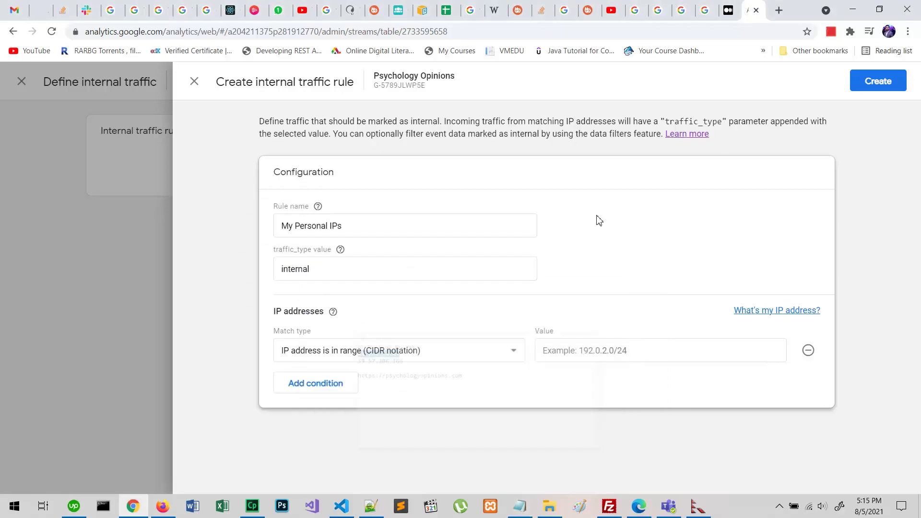
# Set the first condition to 'IP address equals' 44.231.74.47.
pyautogui.click(441, 350)
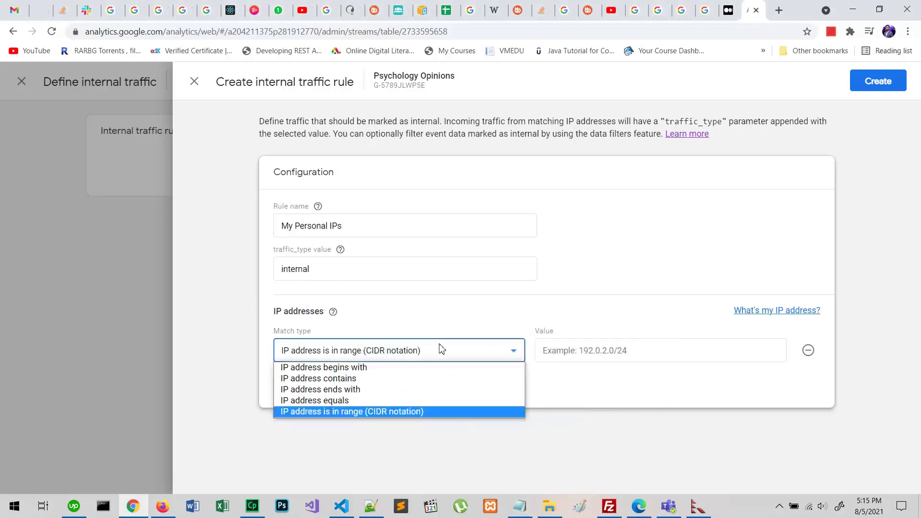
pyautogui.click(339, 403)
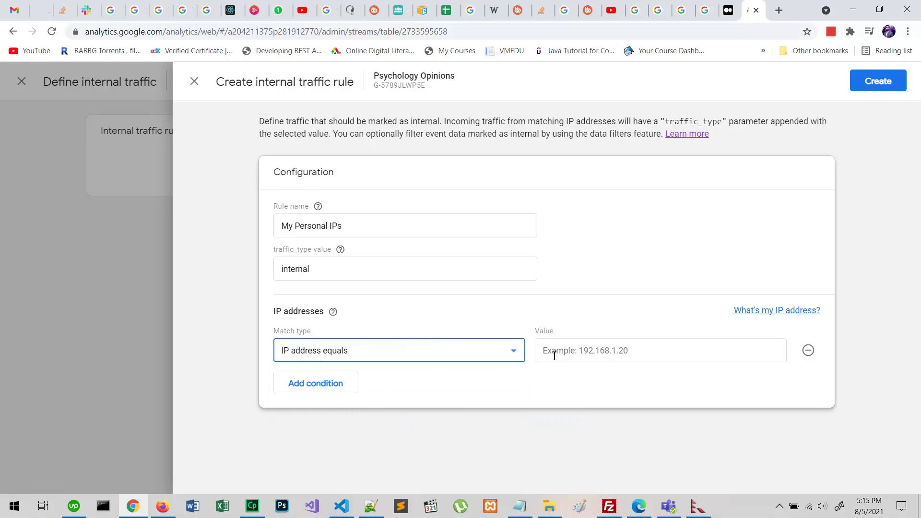
pyautogui.click(573, 351)
pyautogui.hotkey('ctrl', 'v')
pyautogui.click(583, 372)
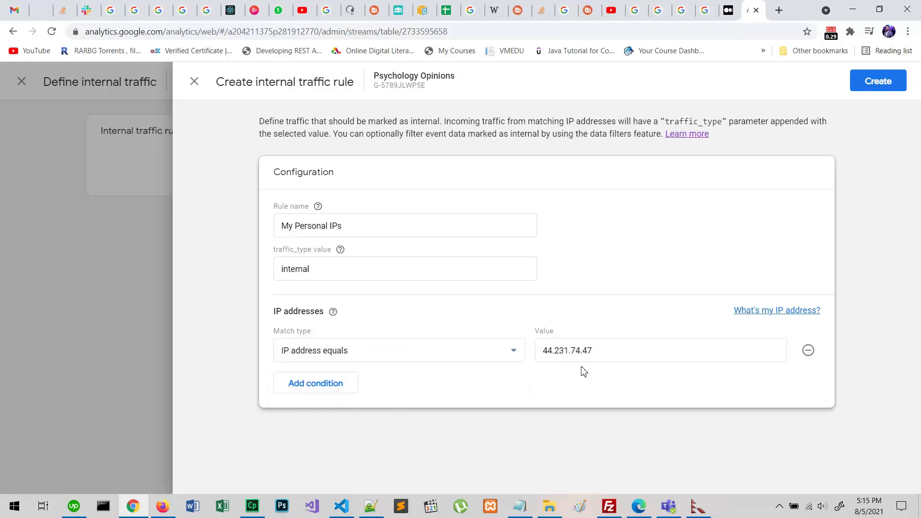
pyautogui.doubleClick(598, 351)
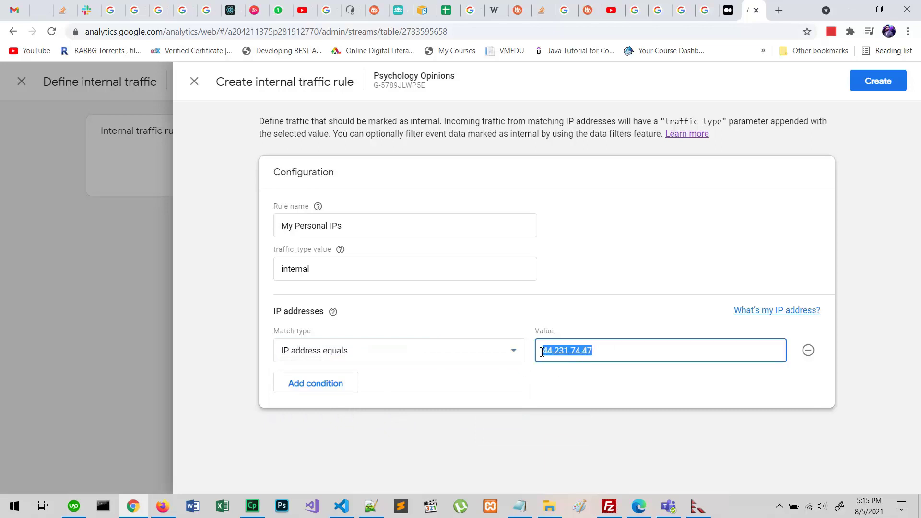
pyautogui.click(546, 368)
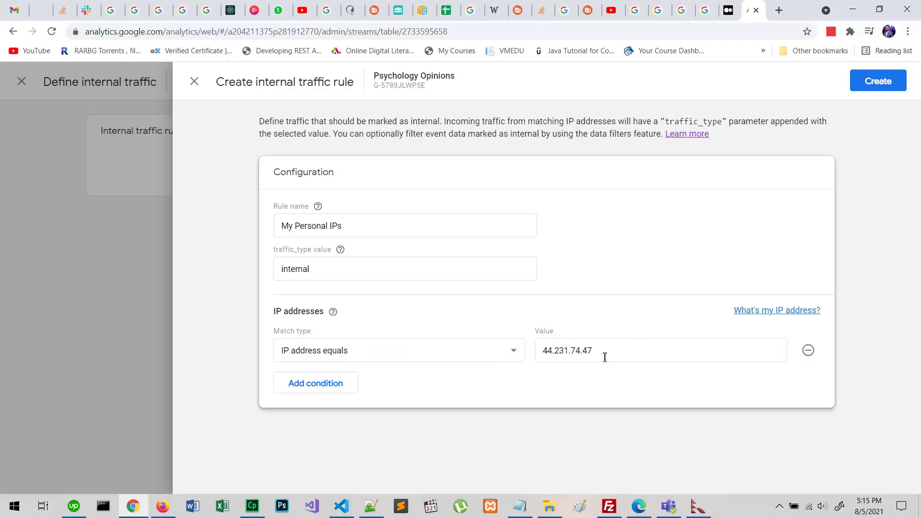
# Add a second condition and copy the 39.57. prefix from the Notepad notes.
pyautogui.click(336, 387)
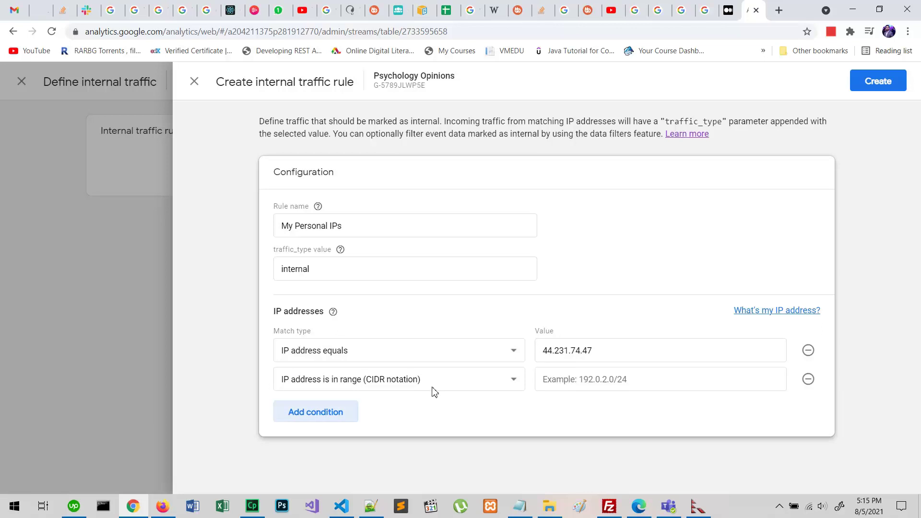
pyautogui.click(513, 512)
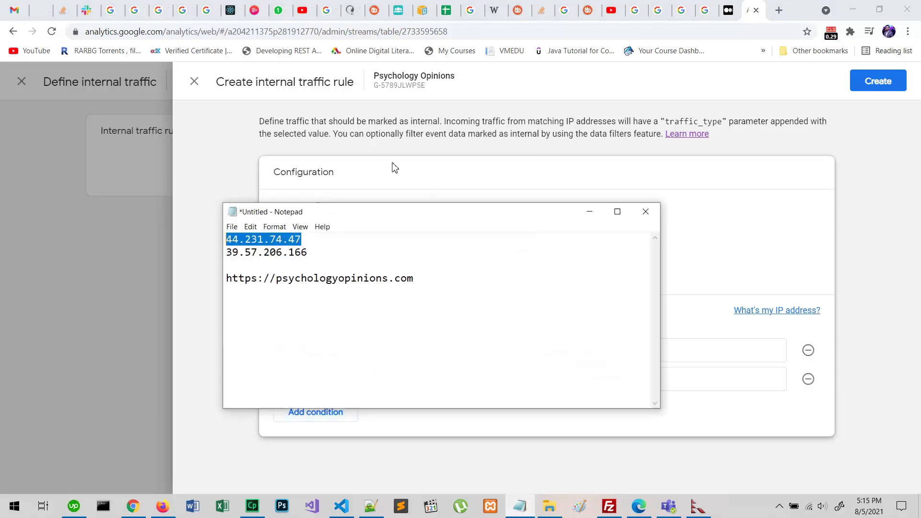
pyautogui.click(317, 252)
pyautogui.moveTo(316, 252); pyautogui.dragTo(264, 255)
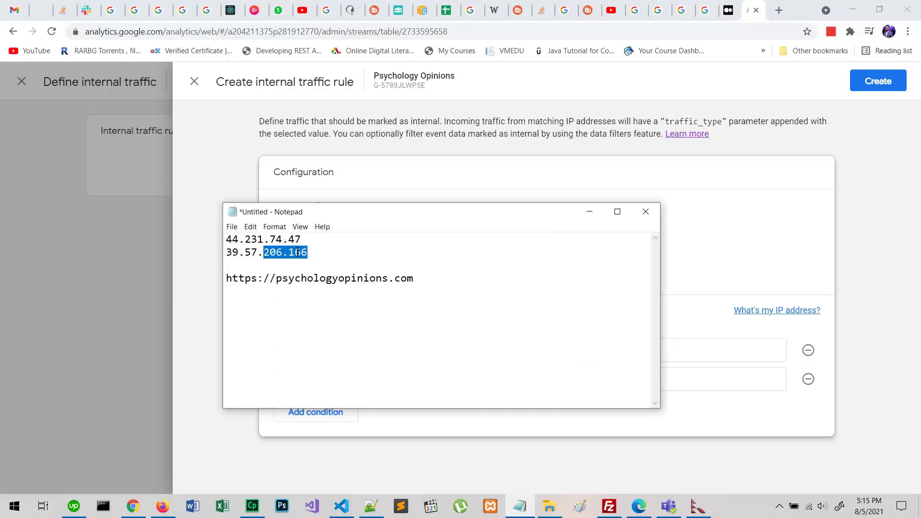
pyautogui.click(263, 255)
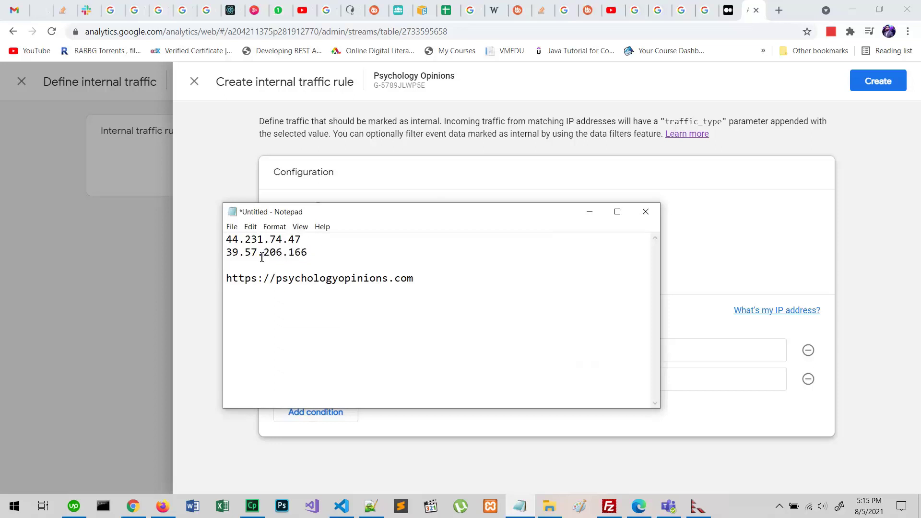
pyautogui.moveTo(264, 255); pyautogui.dragTo(223, 258)
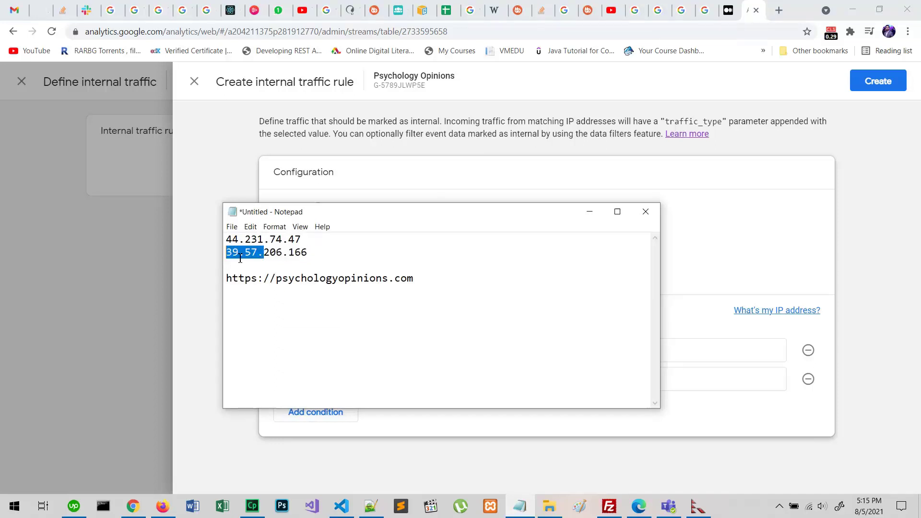
pyautogui.click(689, 277)
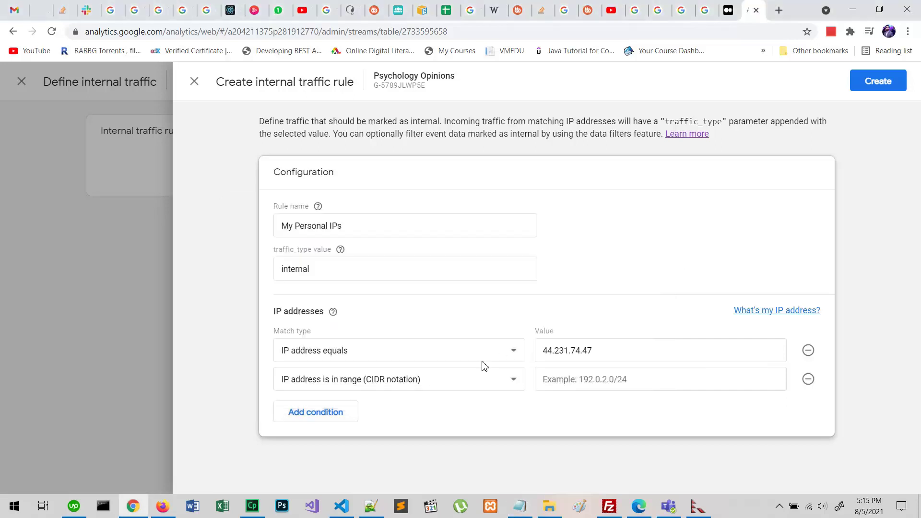
# Set the second condition to 'IP address begins with' 39.57., then check both conditions.
pyautogui.click(443, 387)
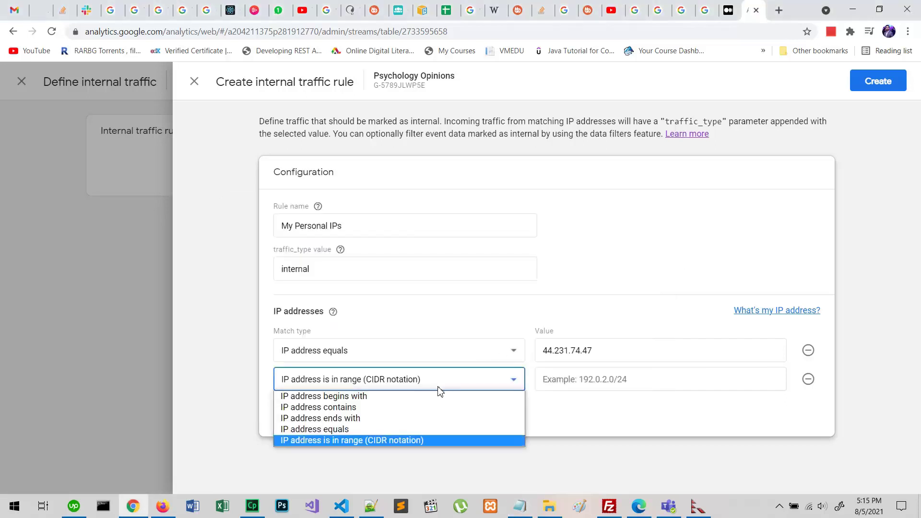
pyautogui.click(349, 399)
pyautogui.click(607, 389)
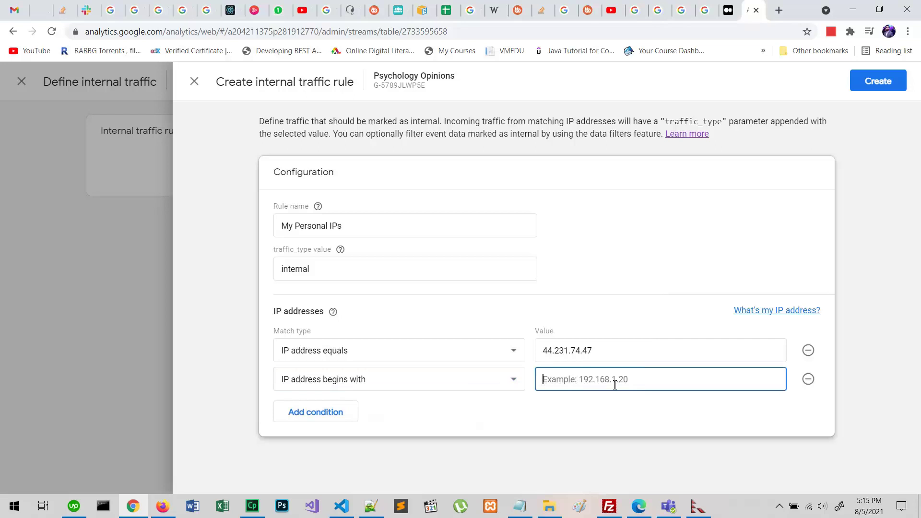
pyautogui.write('39.57.')
pyautogui.click(267, 383)
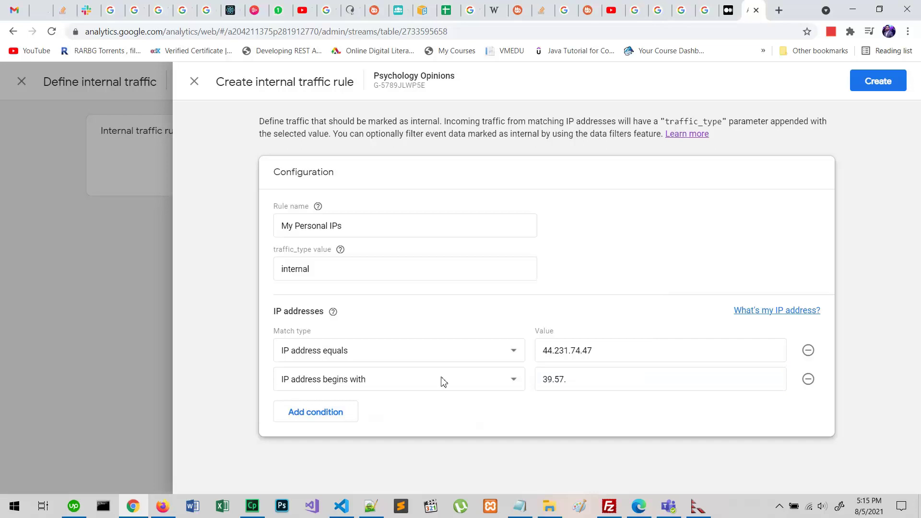
pyautogui.moveTo(443, 382); pyautogui.dragTo(794, 375)
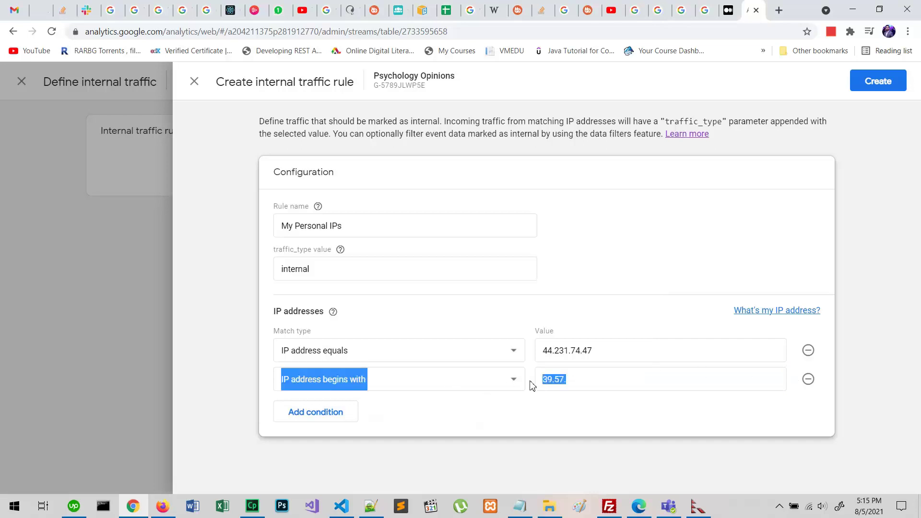
pyautogui.click(575, 383)
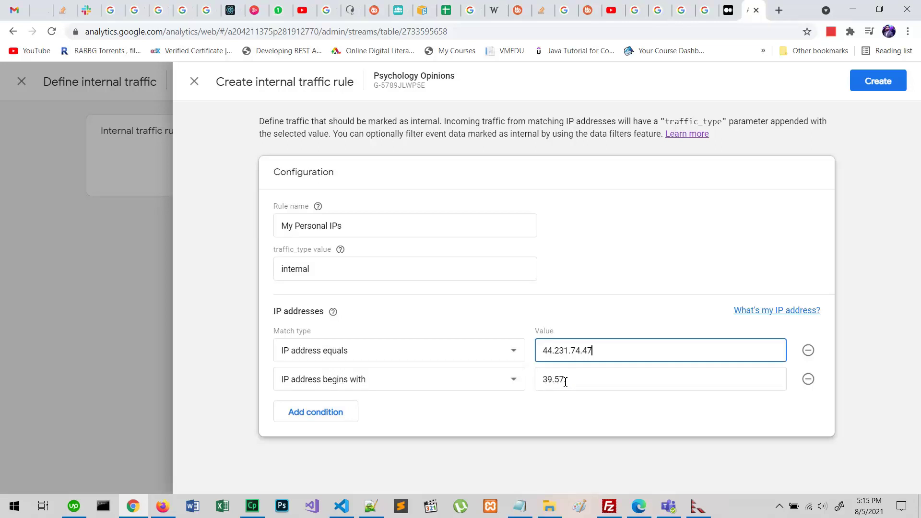
pyautogui.moveTo(617, 350); pyautogui.dragTo(536, 357)
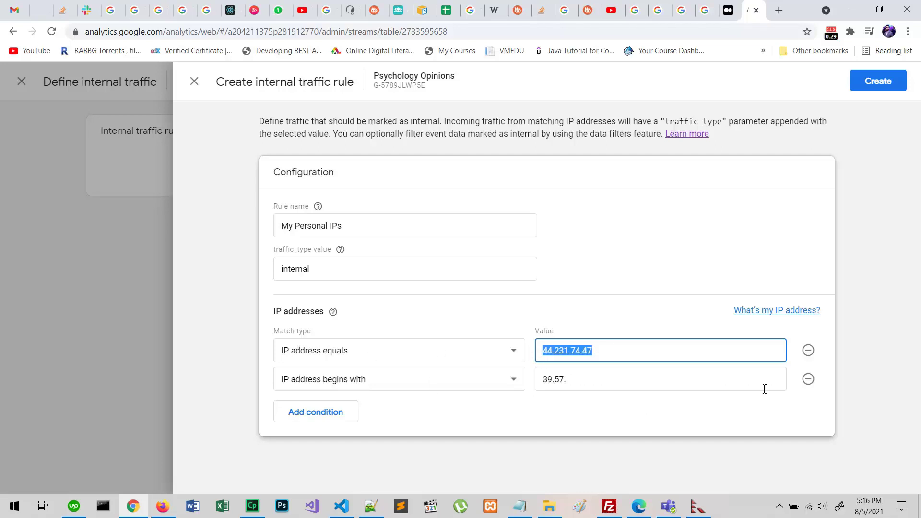
pyautogui.click(862, 154)
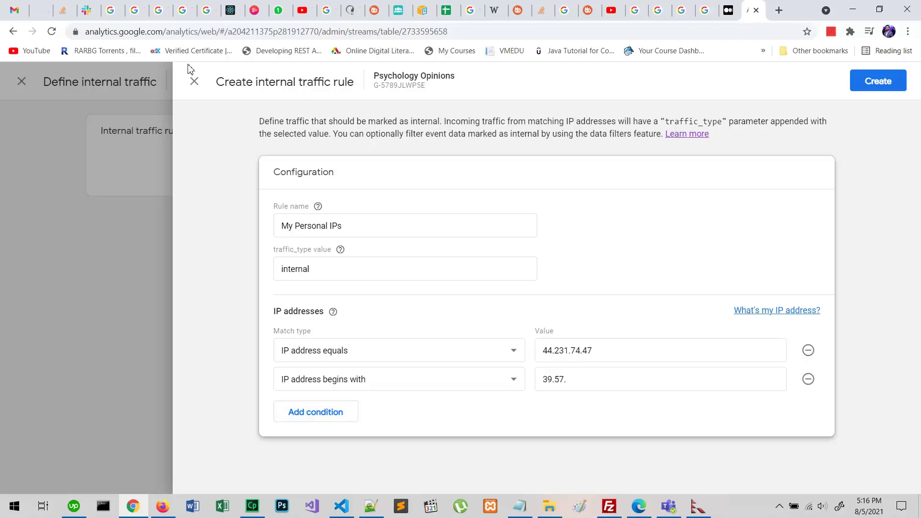
# Choose Stay here on both unsaved-changes prompts, then create the My Personal IPs rule.
pyautogui.click(194, 81)
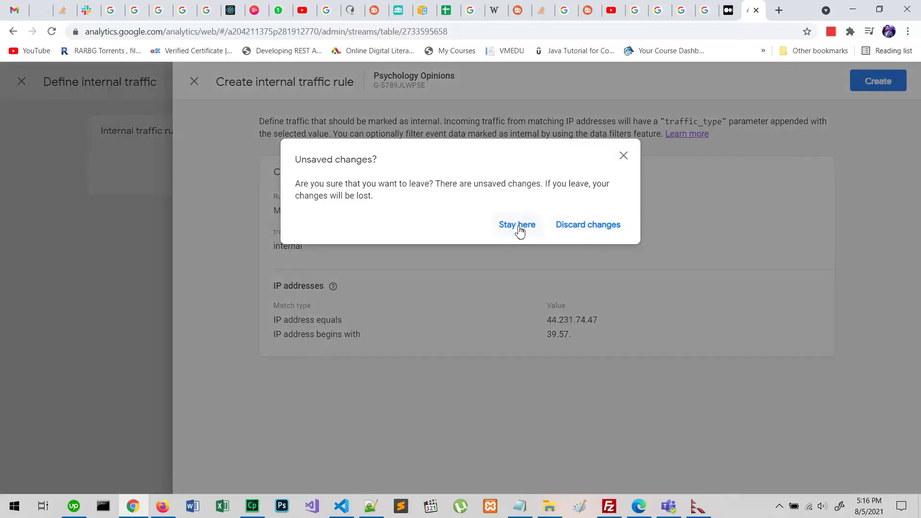
pyautogui.click(517, 226)
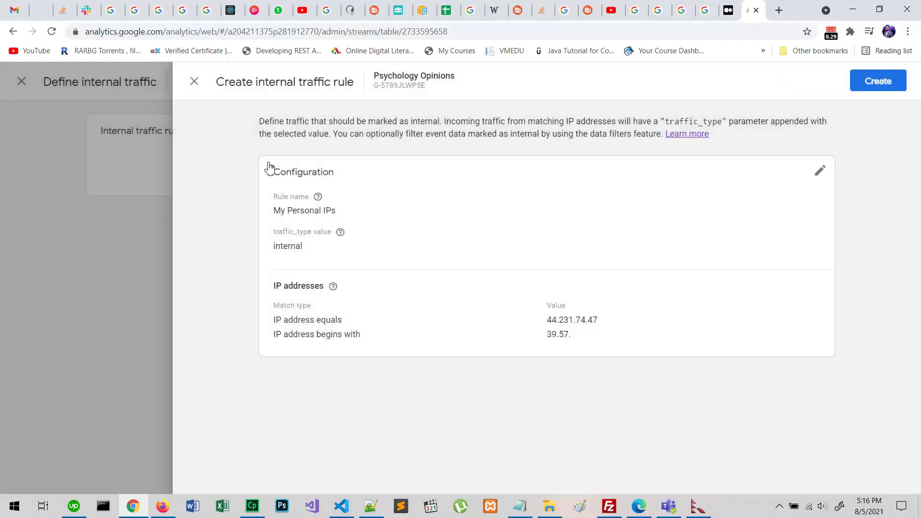
pyautogui.click(194, 81)
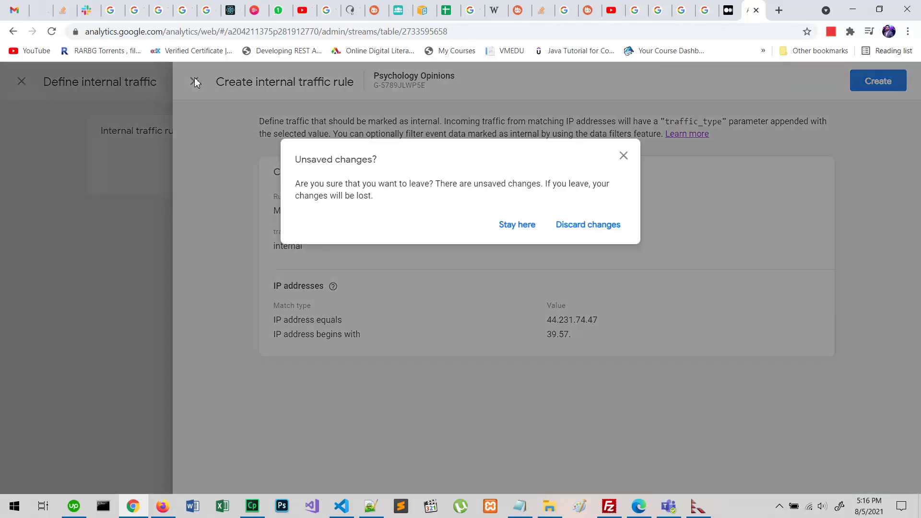
pyautogui.click(508, 228)
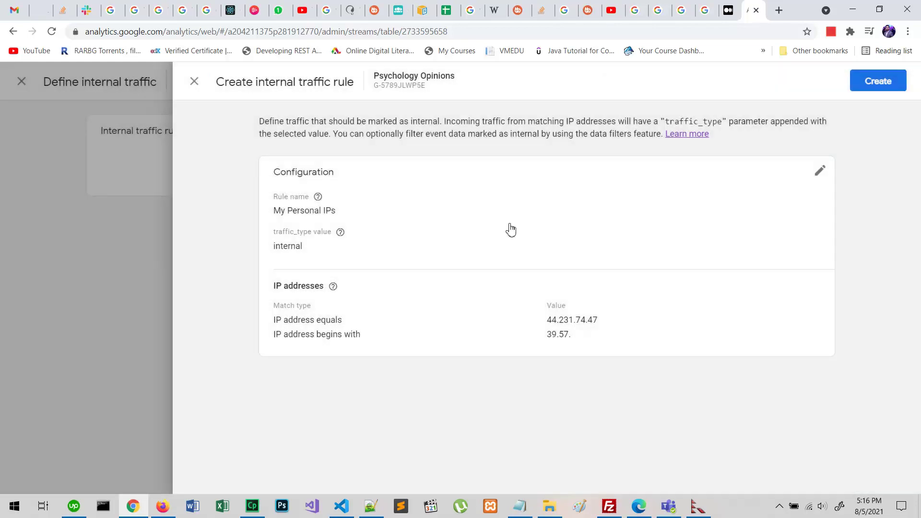
pyautogui.click(893, 92)
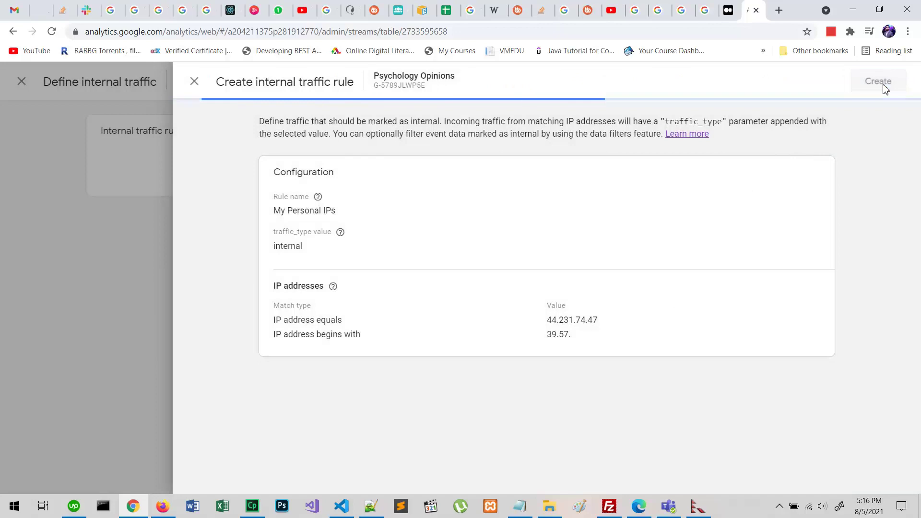